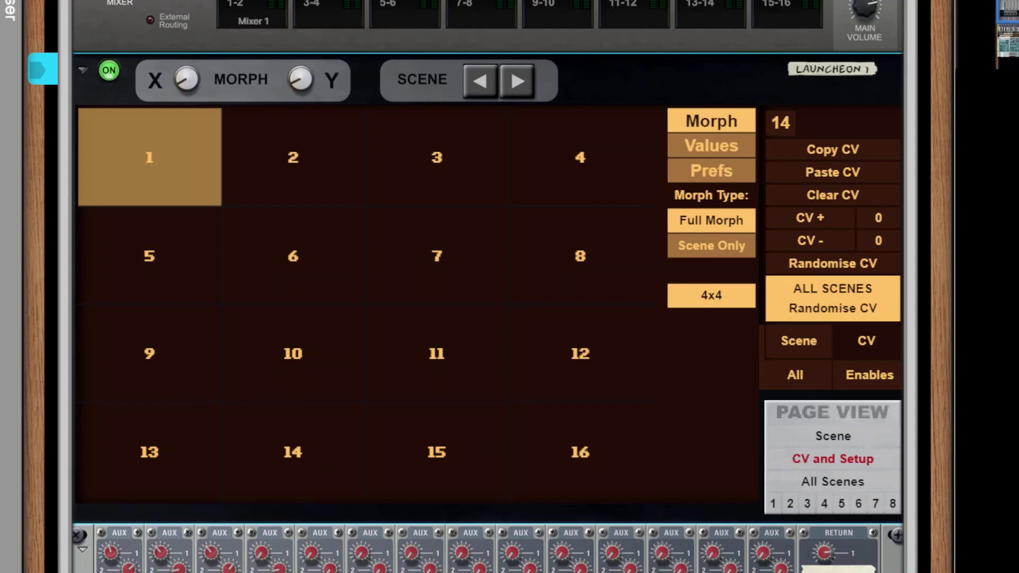
- Examine the rear CV and audio connections of LaunchEon 1, the Subtractor synths, the reMix mixer and the Combinator
{"action": "key", "text": "Tab"}
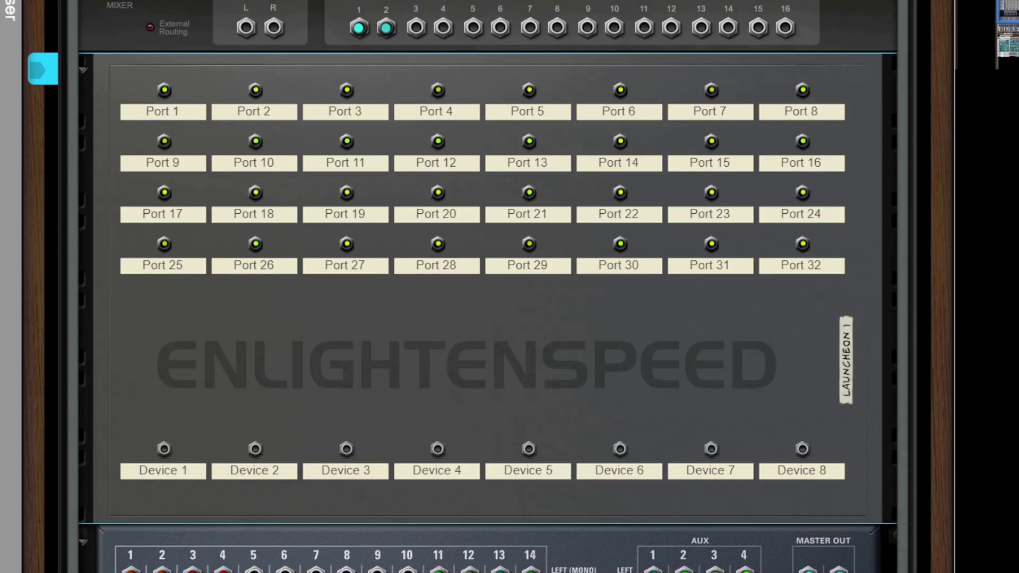
{"action": "key", "text": "Tab"}
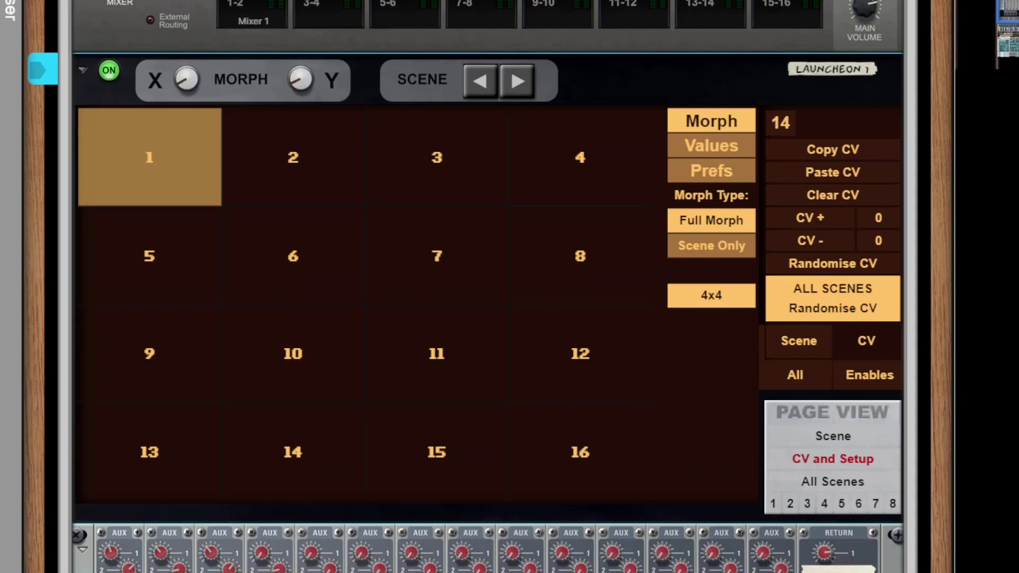
{"action": "scroll", "coordinate": [295, 408], "scroll_direction": "down", "scroll_amount": 10}
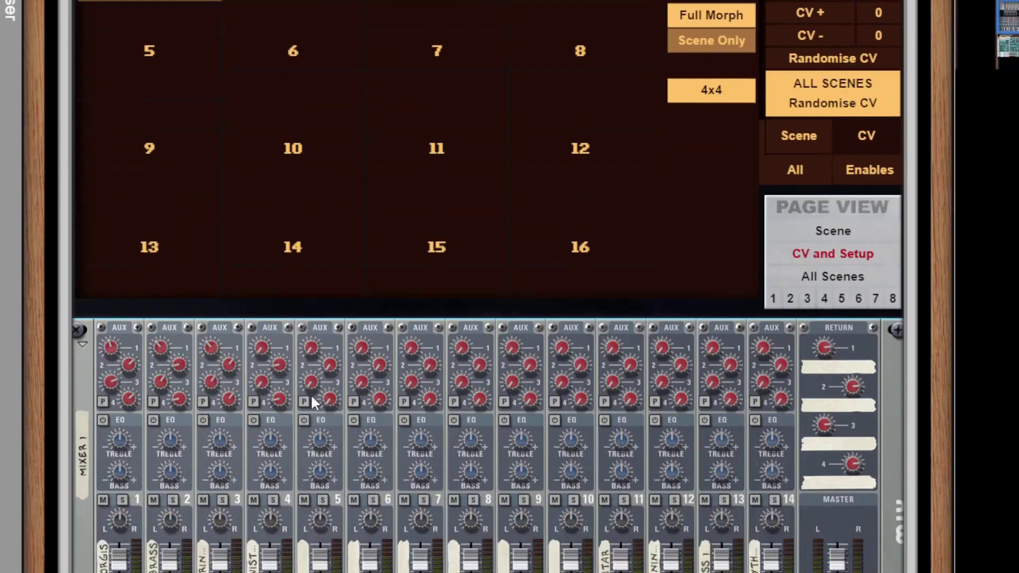
{"action": "scroll", "coordinate": [313, 403], "scroll_direction": "down", "scroll_amount": 6}
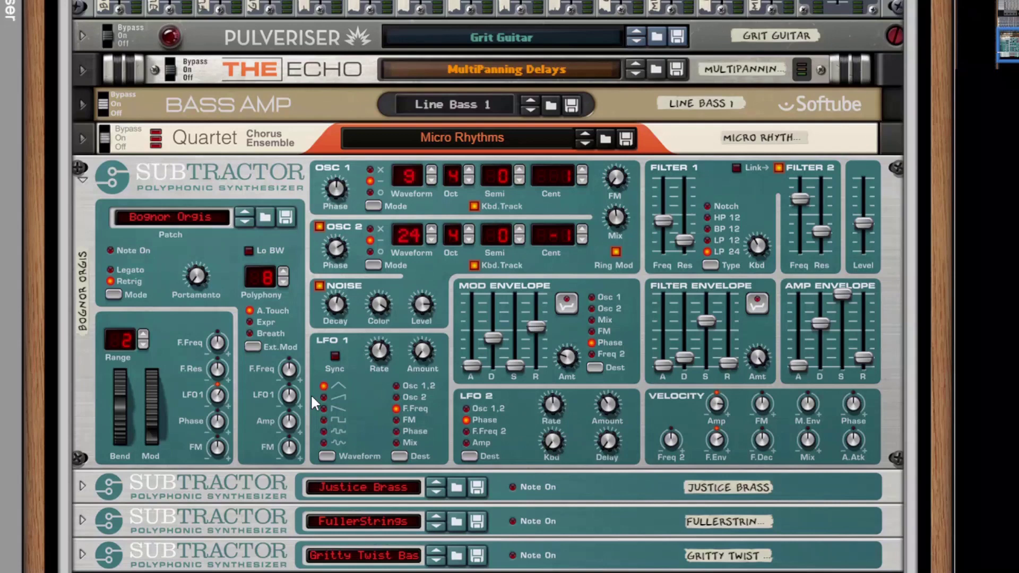
{"action": "key", "text": "Tab"}
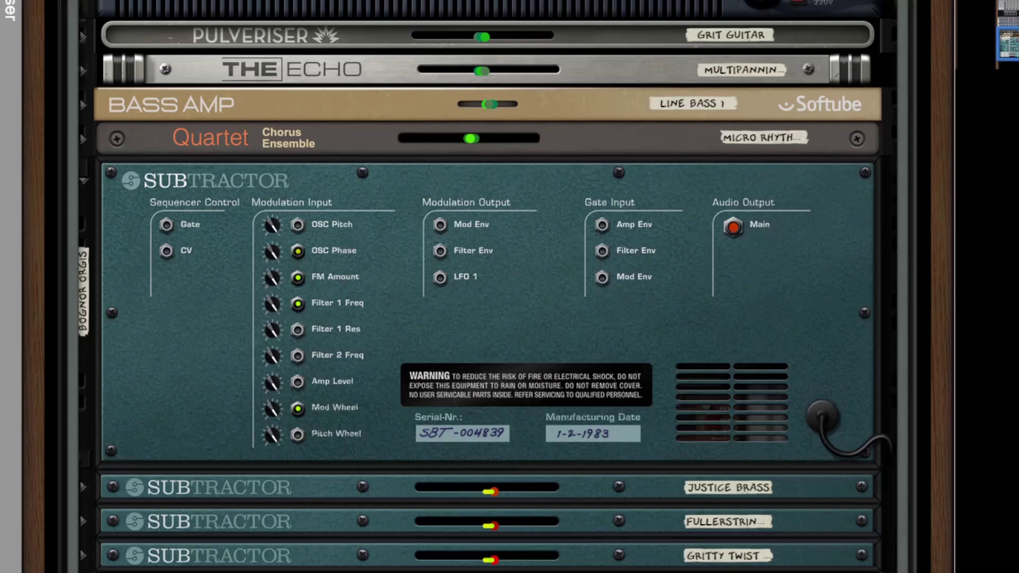
{"action": "scroll", "coordinate": [531, 192], "scroll_direction": "up", "scroll_amount": 6}
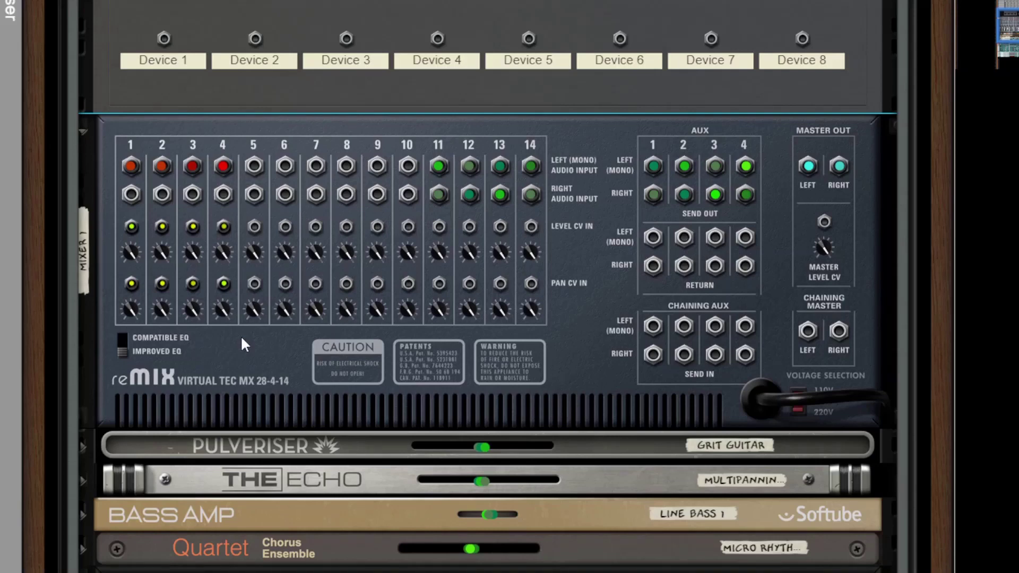
{"action": "scroll", "coordinate": [253, 334], "scroll_direction": "up", "scroll_amount": 15}
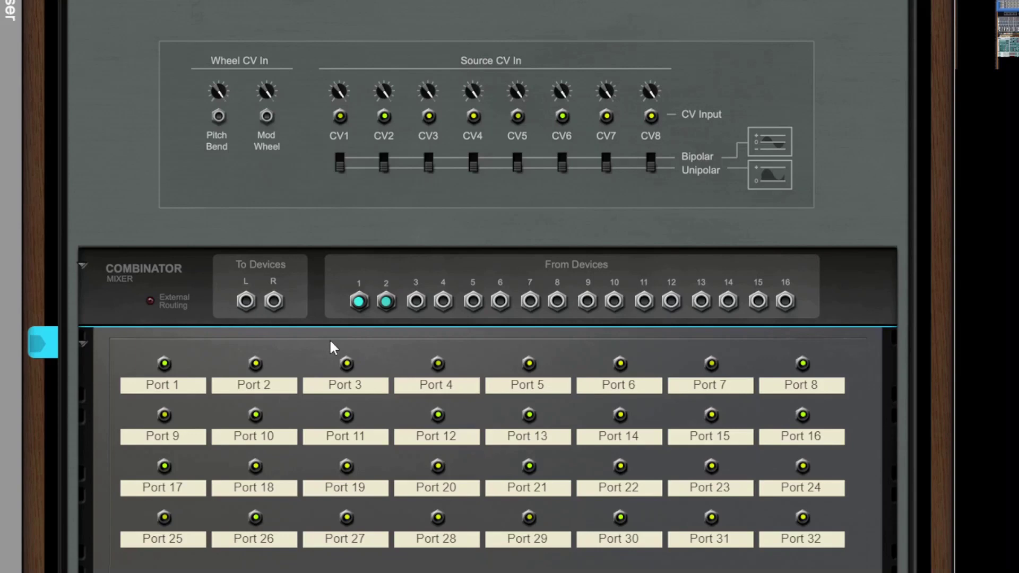
{"action": "scroll", "coordinate": [339, 342], "scroll_direction": "down", "scroll_amount": 5}
{"action": "scroll", "coordinate": [346, 345], "scroll_direction": "up", "scroll_amount": 5}
{"action": "scroll", "coordinate": [463, 307], "scroll_direction": "down", "scroll_amount": 10}
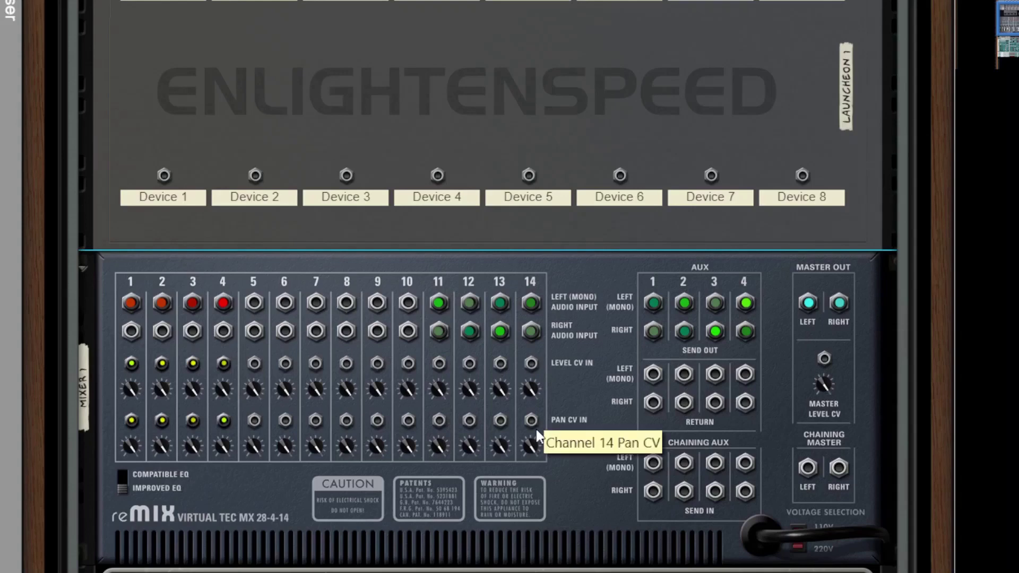
{"action": "scroll", "coordinate": [538, 436], "scroll_direction": "up", "scroll_amount": 6}
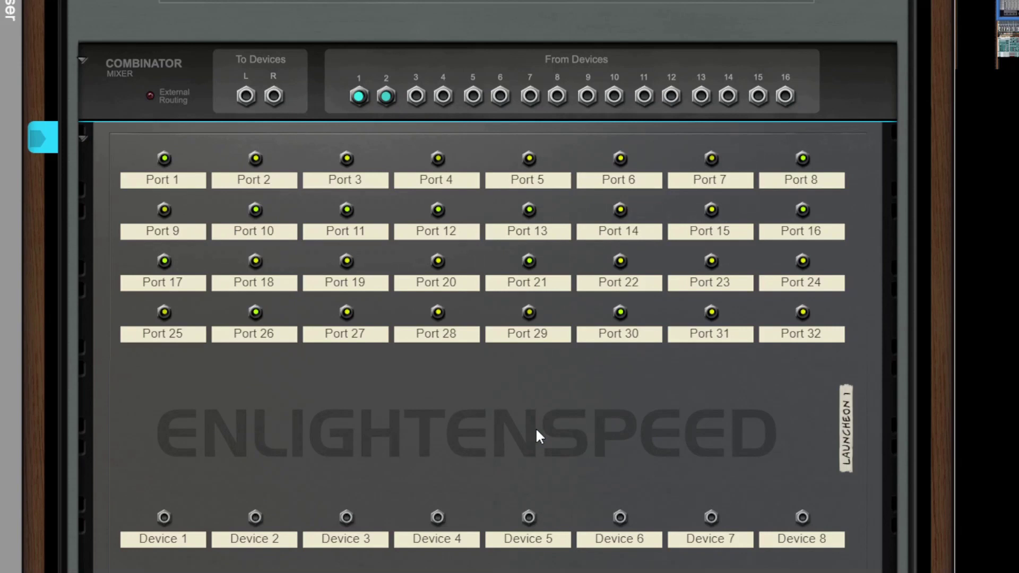
- Morph from scene 1 to scene 5 in LaunchEon 1's 4x4 grid, refining the position with Morph Y
{"action": "key", "text": "Tab"}
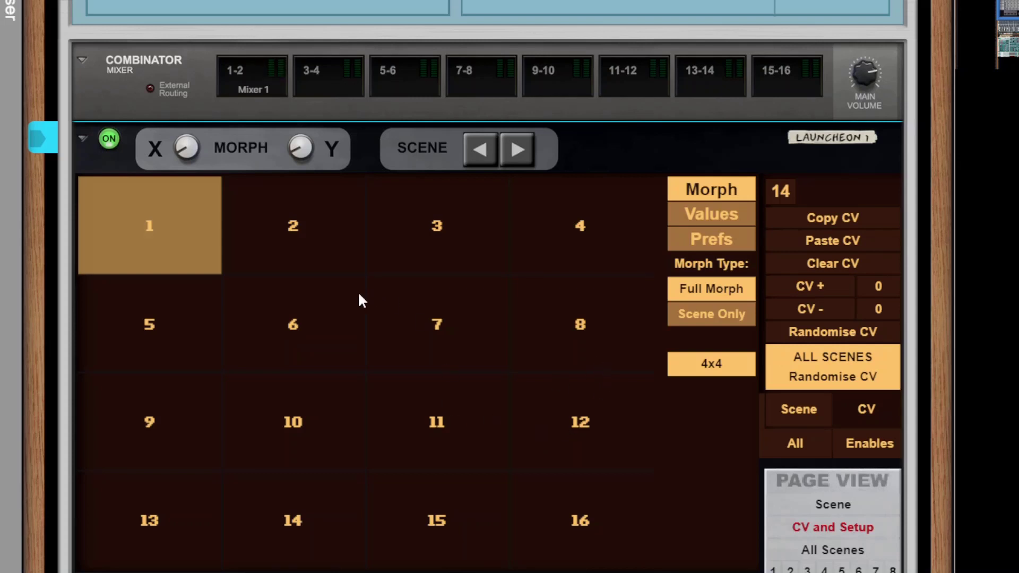
{"action": "left_click", "coordinate": [144, 249]}
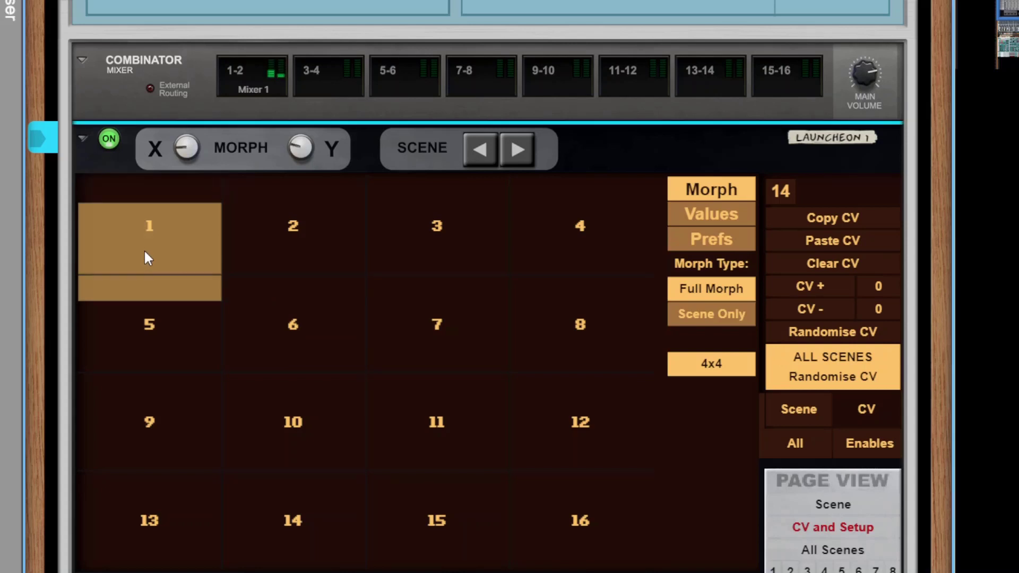
{"action": "left_click_drag", "start_coordinate": [176, 237], "coordinate": [150, 349]}
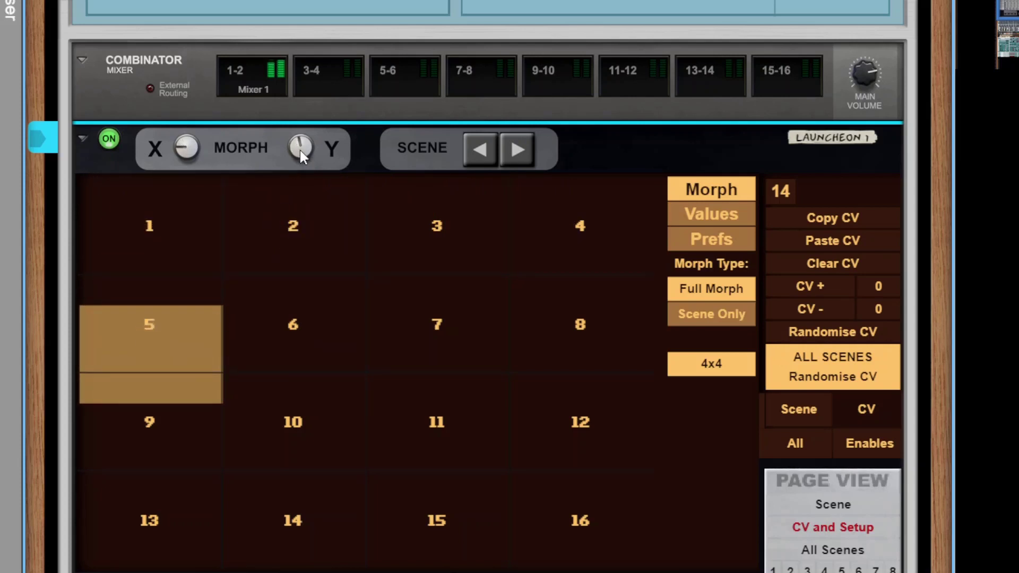
{"action": "left_click_drag", "start_coordinate": [300, 148], "coordinate": [262, 114]}
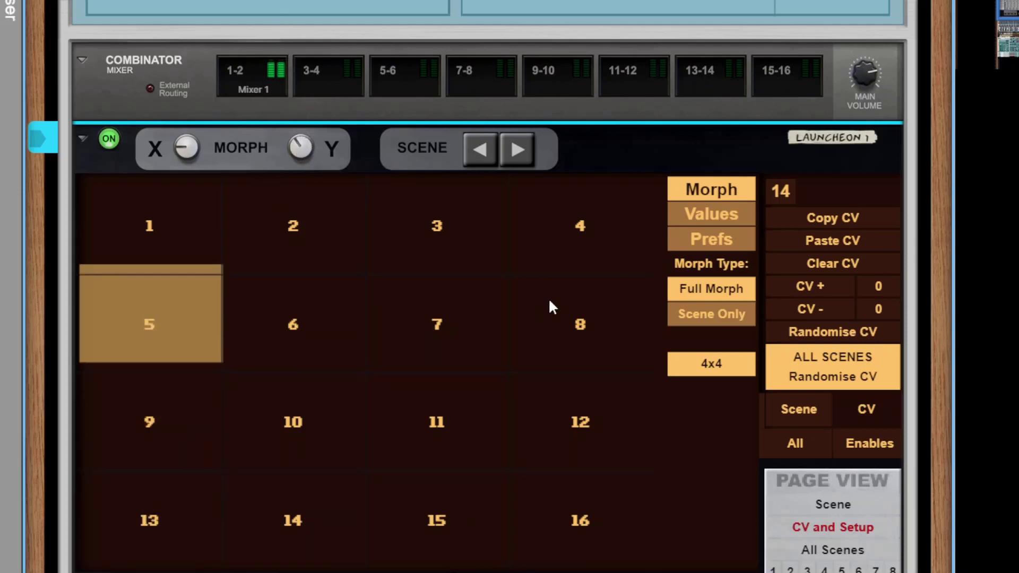
- Switch the morph grid to 8x8, morph through scene 2 to scene 1 with Morph X and Y, and open the Values page
{"action": "left_click", "coordinate": [713, 359]}
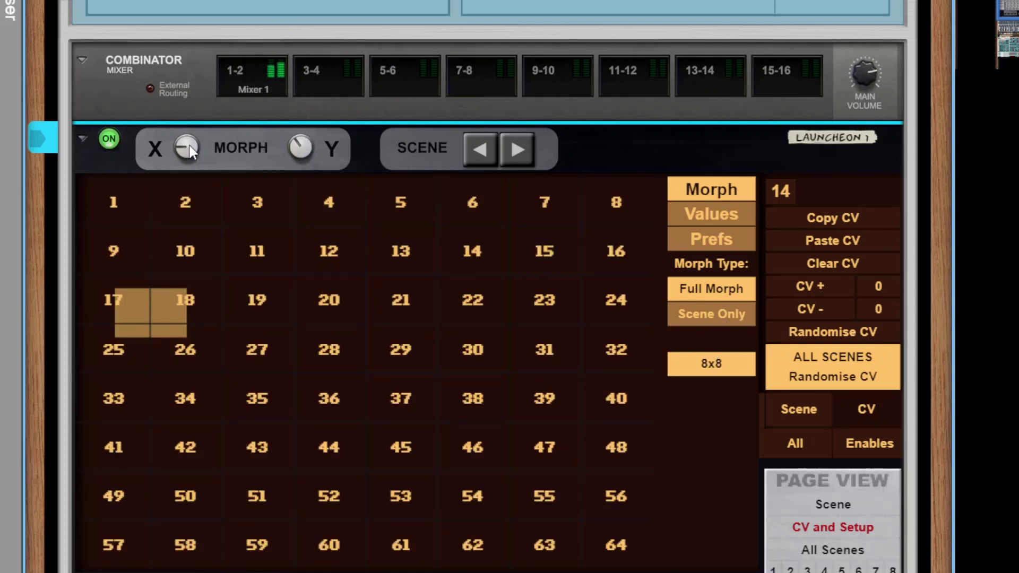
{"action": "left_click_drag", "start_coordinate": [188, 148], "coordinate": [213, 131]}
{"action": "left_click_drag", "start_coordinate": [289, 146], "coordinate": [297, 237]}
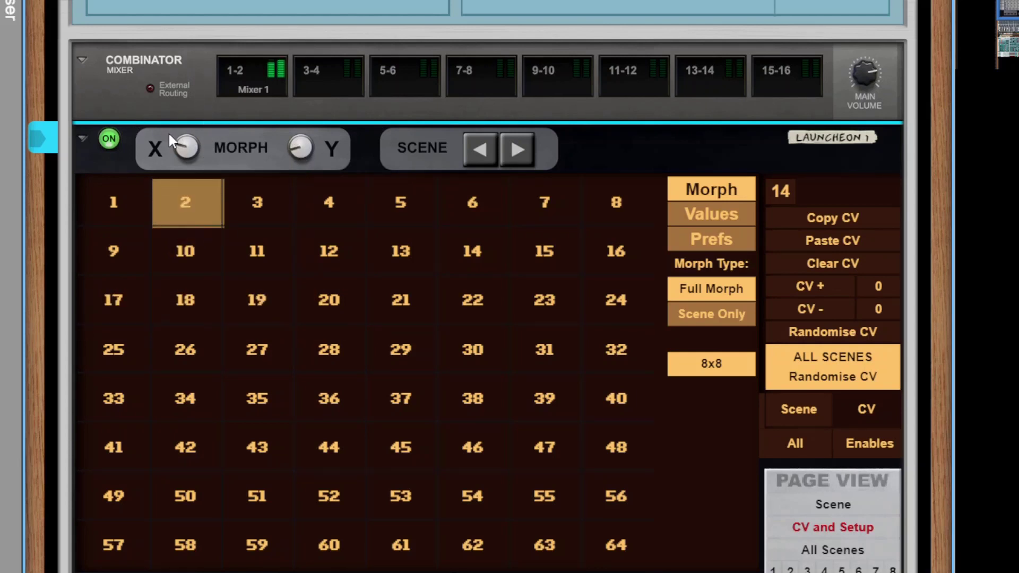
{"action": "left_click_drag", "start_coordinate": [174, 139], "coordinate": [210, 220]}
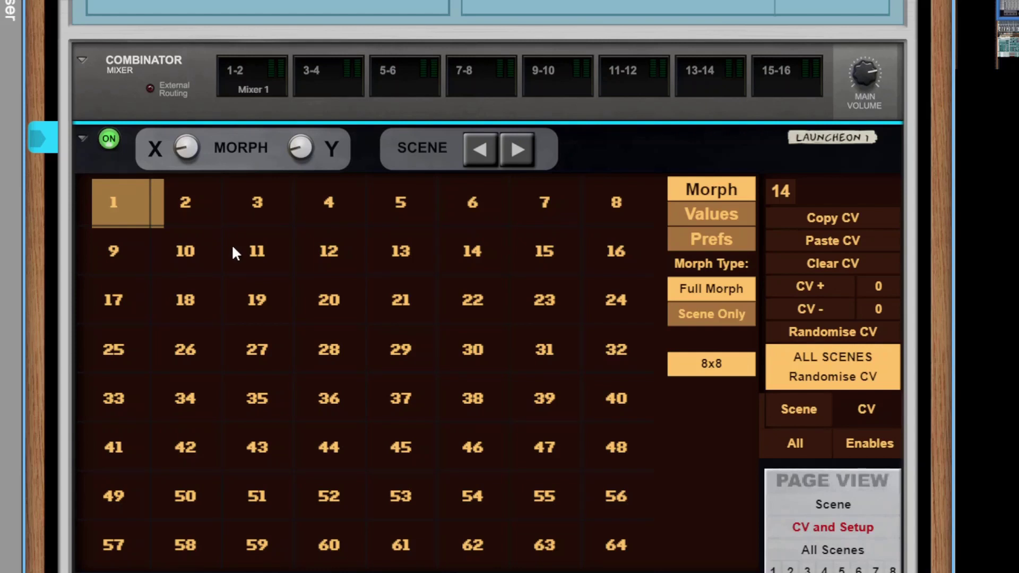
{"action": "left_click", "coordinate": [719, 221]}
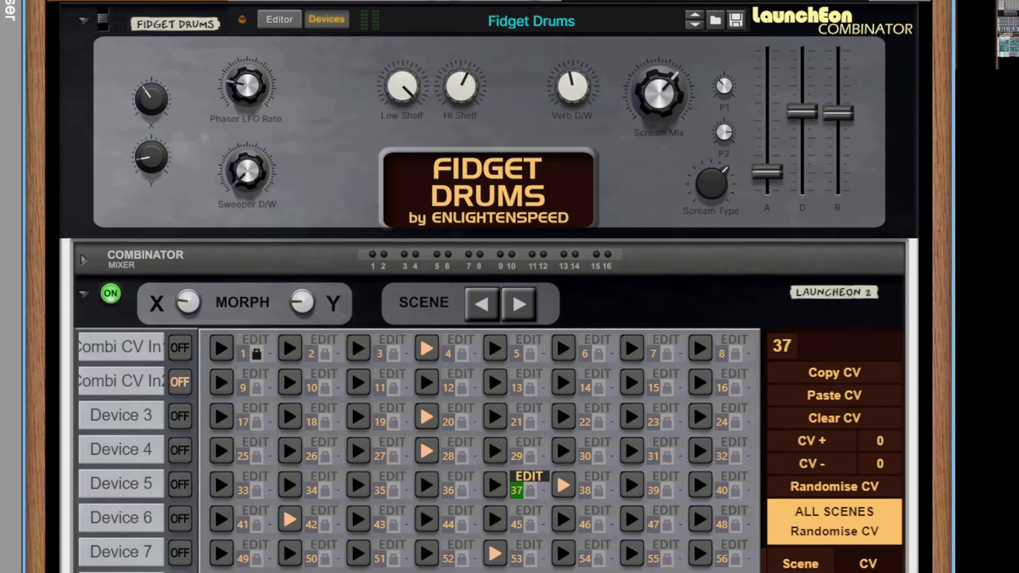
- Unfold the two Drum Sequencer players that drive KIT1 and KIT2 in the Fidget Drums Combinator
{"action": "scroll", "coordinate": [282, 368], "scroll_direction": "down", "scroll_amount": 20}
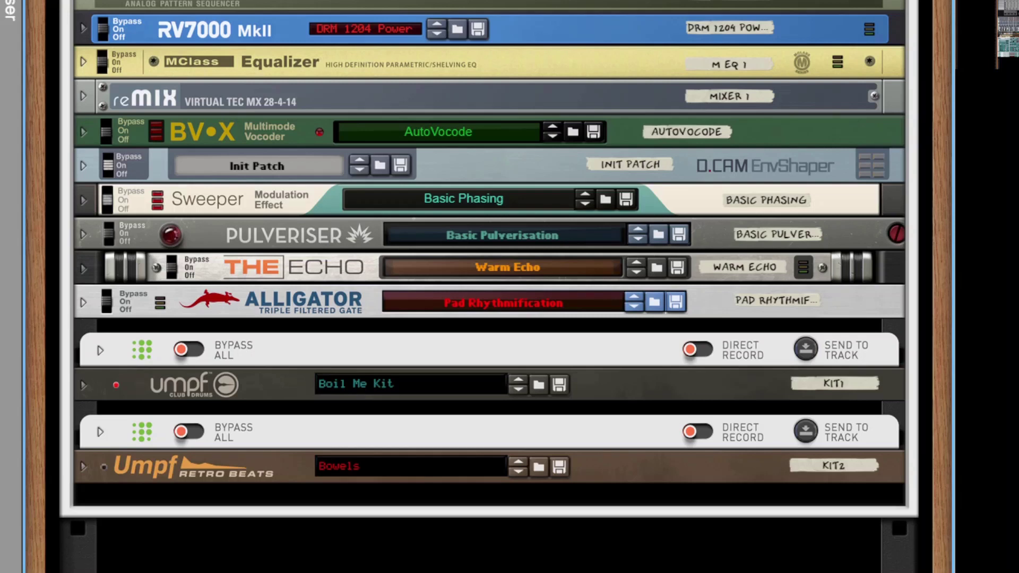
{"action": "left_click", "coordinate": [100, 351]}
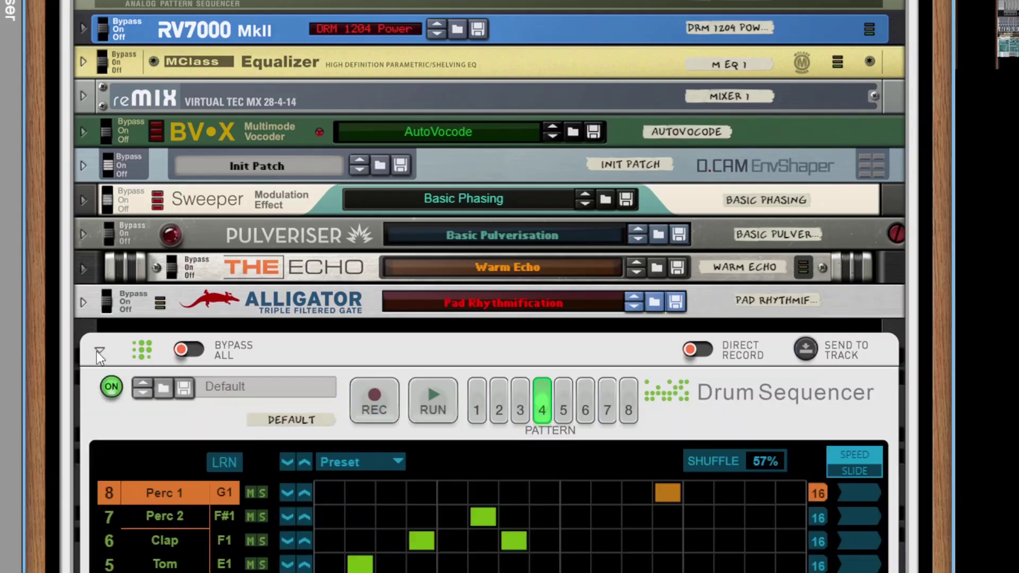
{"action": "scroll", "coordinate": [102, 387], "scroll_direction": "down", "scroll_amount": 5}
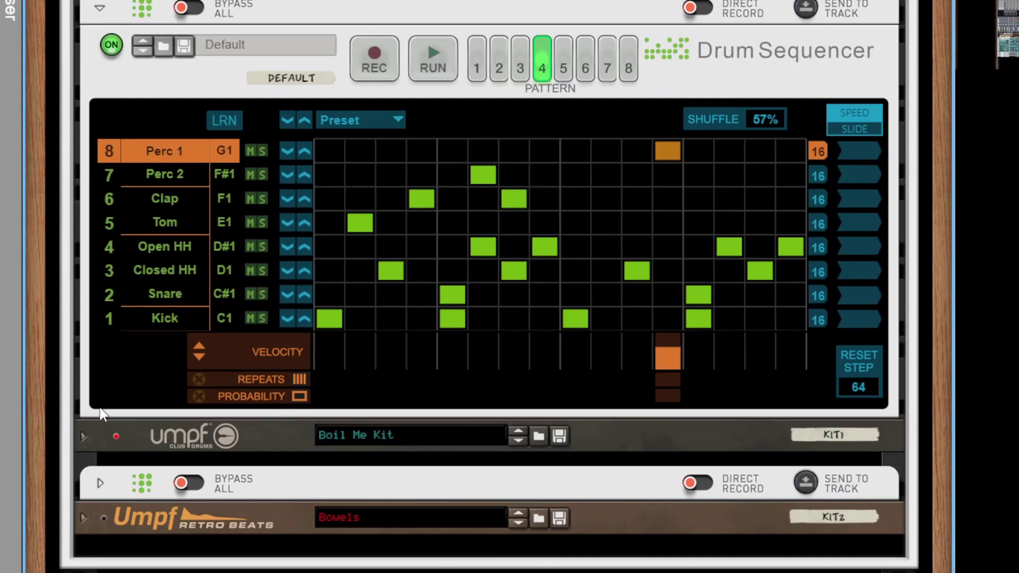
{"action": "left_click", "coordinate": [101, 478]}
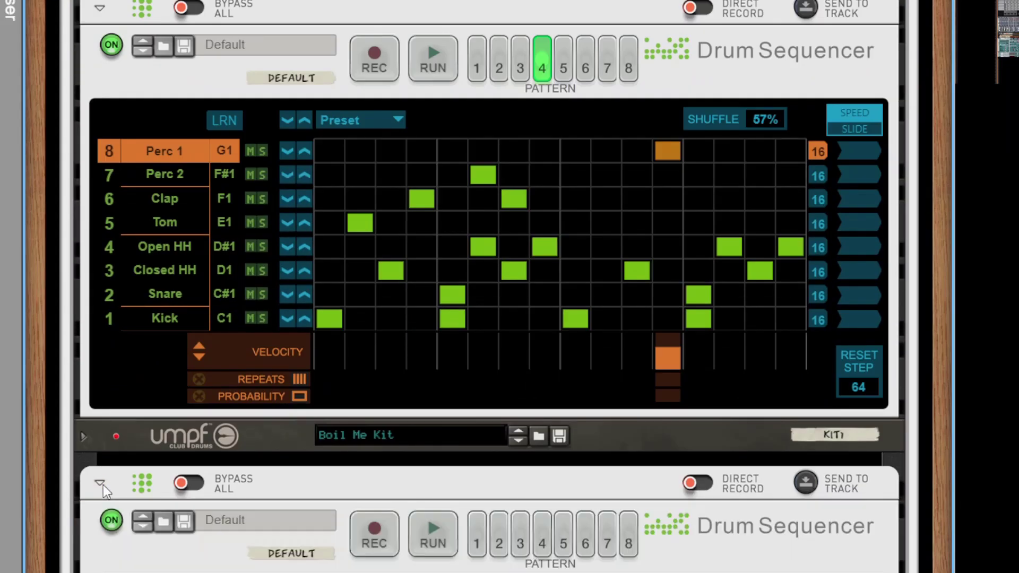
{"action": "scroll", "coordinate": [100, 480], "scroll_direction": "down", "scroll_amount": 4}
{"action": "scroll", "coordinate": [157, 449], "scroll_direction": "up", "scroll_amount": 20}
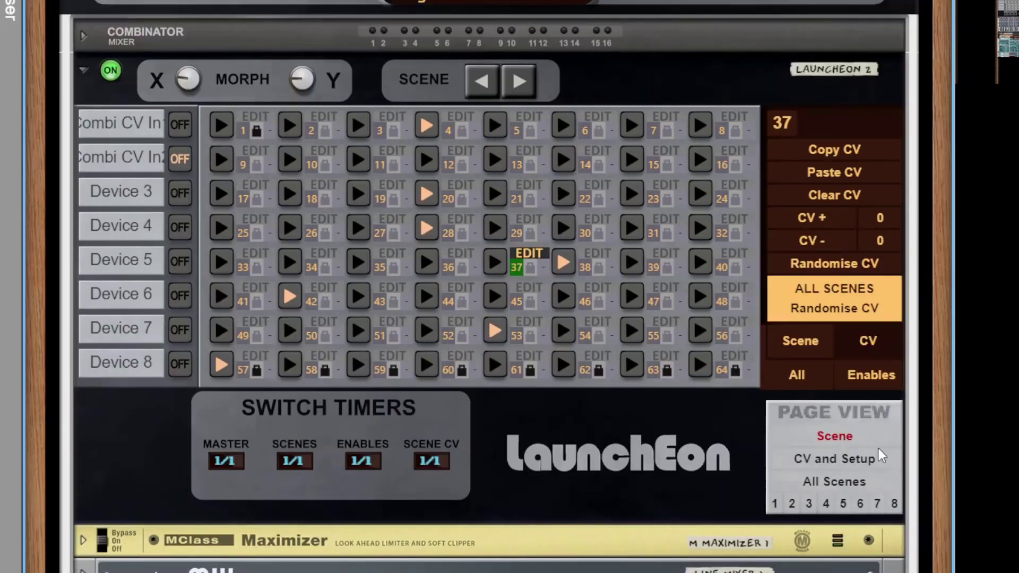
- Reveal the cables behind LaunchEon 2 and show the Fidget Drums Combinator's Editor with its Source CV inputs
{"action": "left_click", "coordinate": [852, 445]}
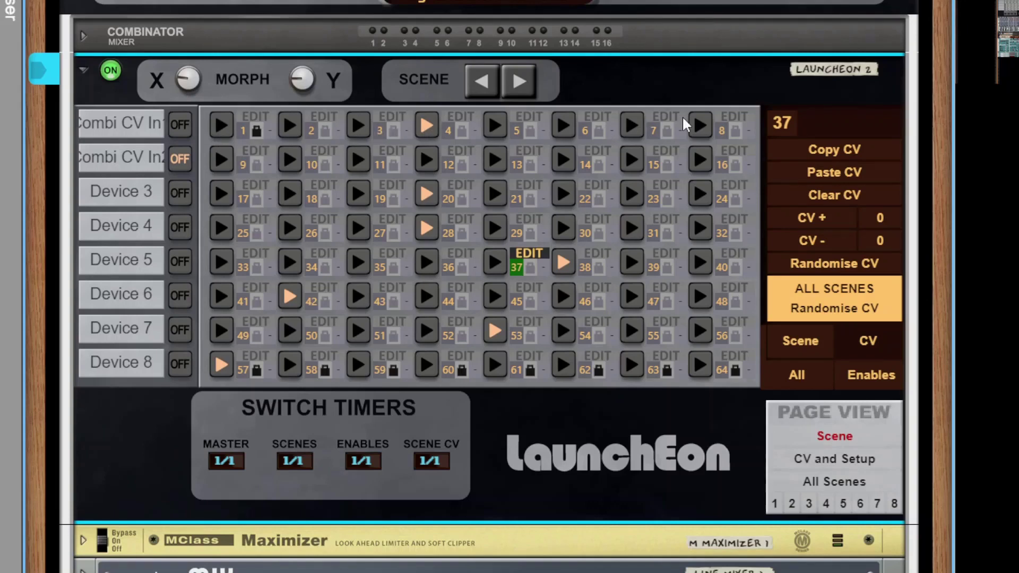
{"action": "key", "text": "Tab"}
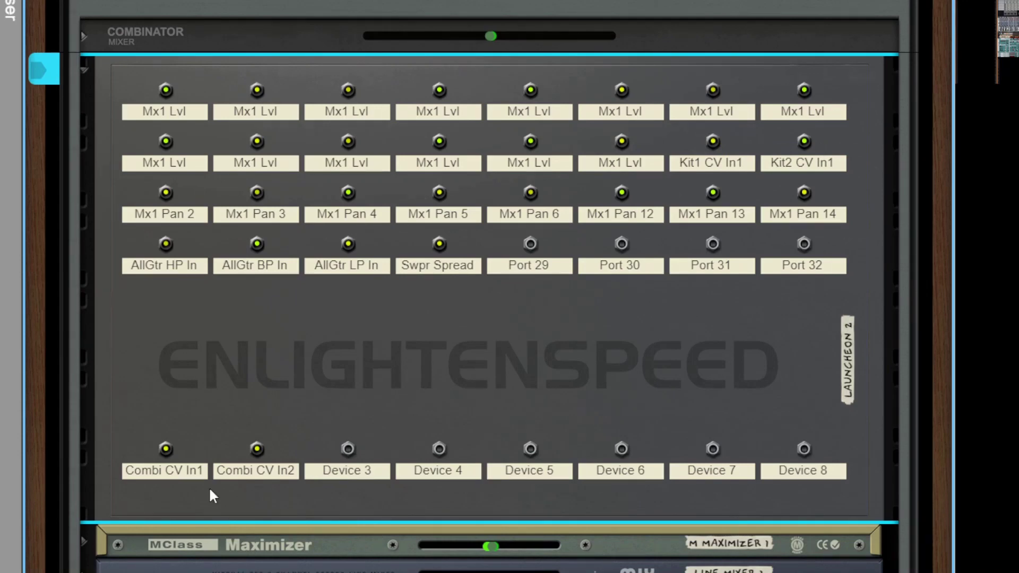
{"action": "key", "text": "l"}
{"action": "scroll", "coordinate": [408, 408], "scroll_direction": "up", "scroll_amount": 5}
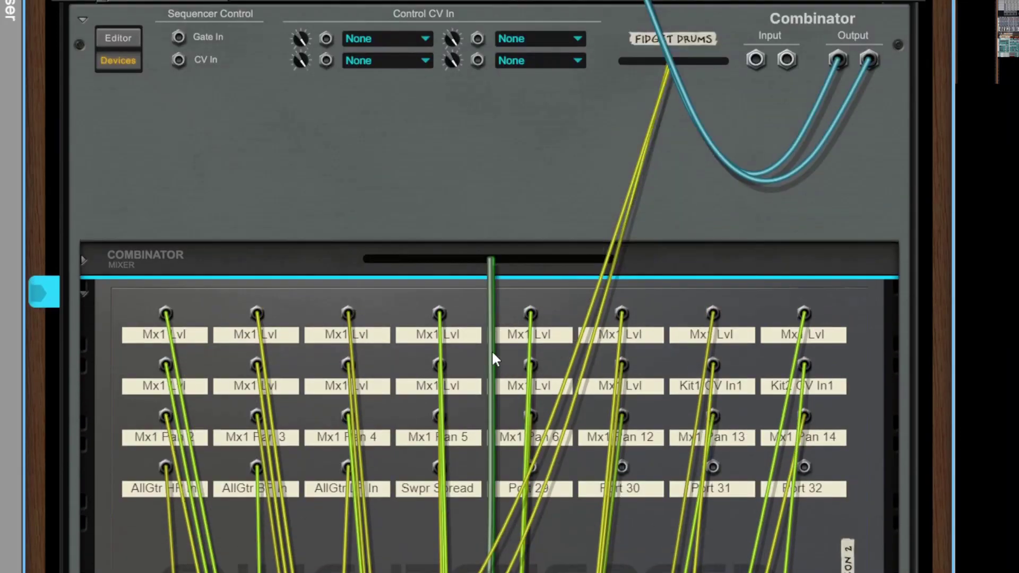
{"action": "left_click", "coordinate": [139, 39]}
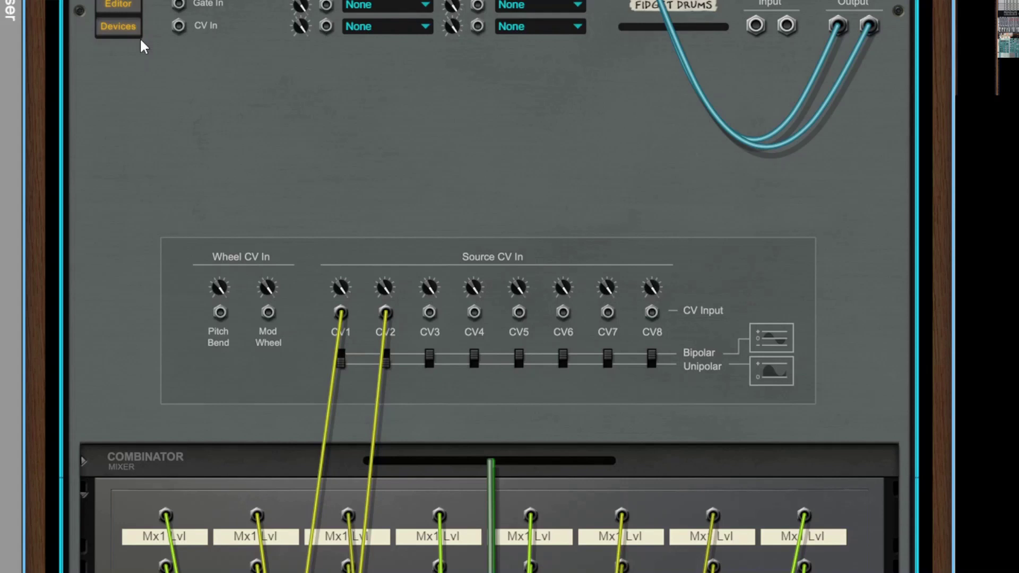
{"action": "key", "text": "Tab"}
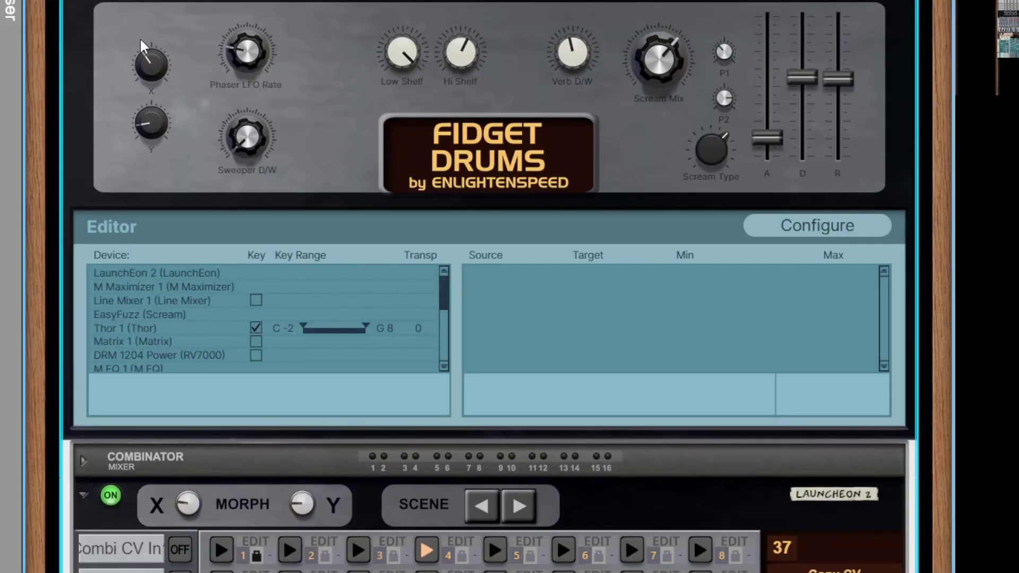
- Select LaunchEon 2 scenes 20, 36, 28 and 29 in turn to recall their patterns
{"action": "scroll", "coordinate": [126, 209], "scroll_direction": "down", "scroll_amount": 5}
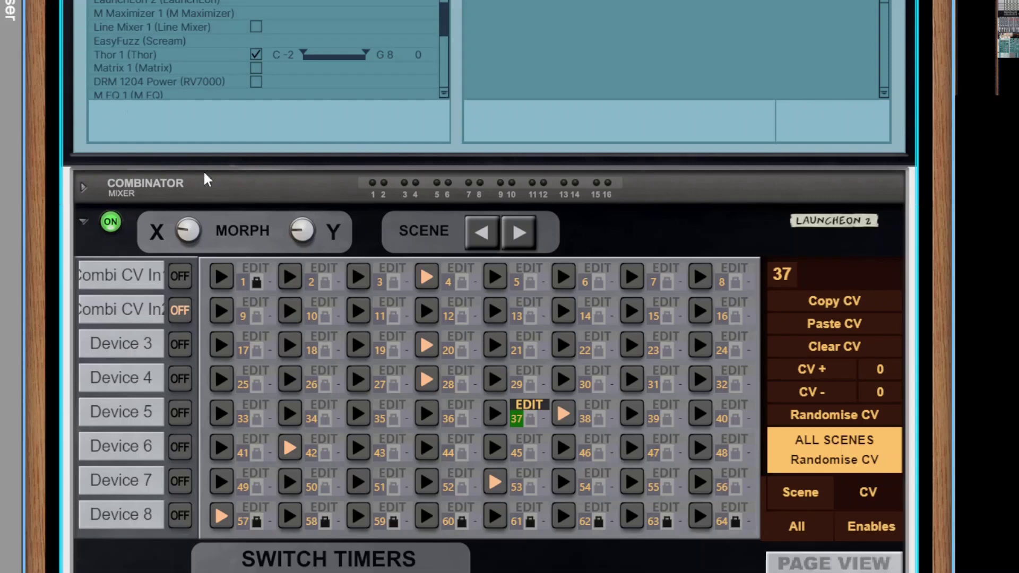
{"action": "left_click", "coordinate": [448, 348]}
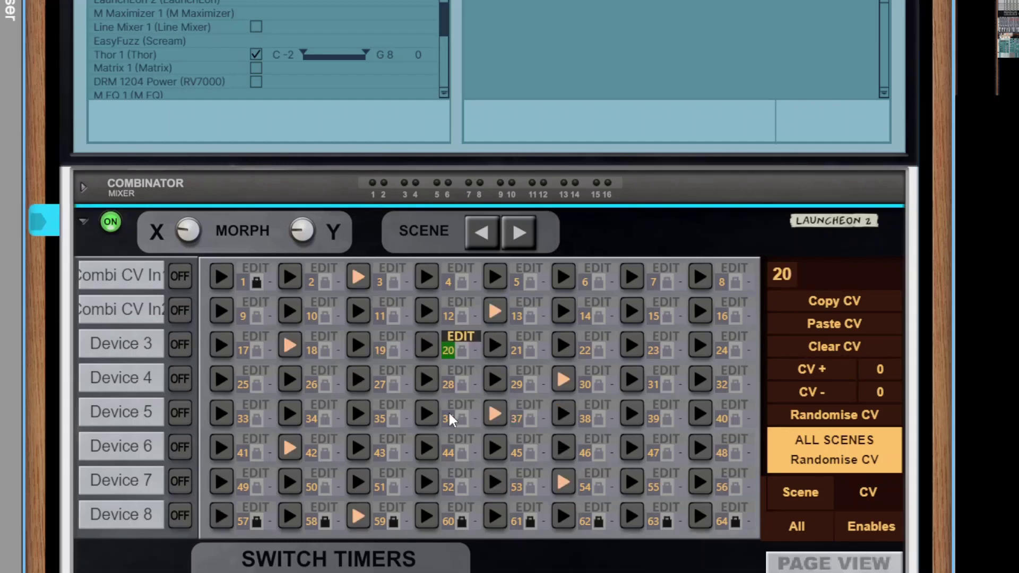
{"action": "left_click", "coordinate": [449, 415]}
{"action": "left_click", "coordinate": [448, 385]}
{"action": "left_click", "coordinate": [514, 385]}
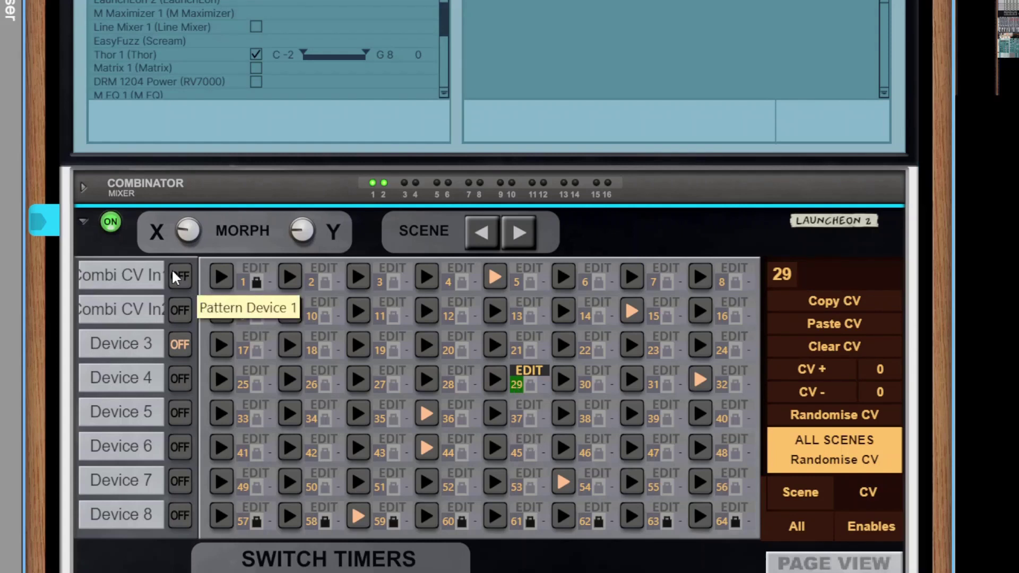
- Raise LaunchEon 2's Morph Y slightly and sweep Morph X up and back down to 92
{"action": "left_click_drag", "start_coordinate": [183, 235], "coordinate": [190, 192]}
{"action": "left_click_drag", "start_coordinate": [291, 239], "coordinate": [287, 208]}
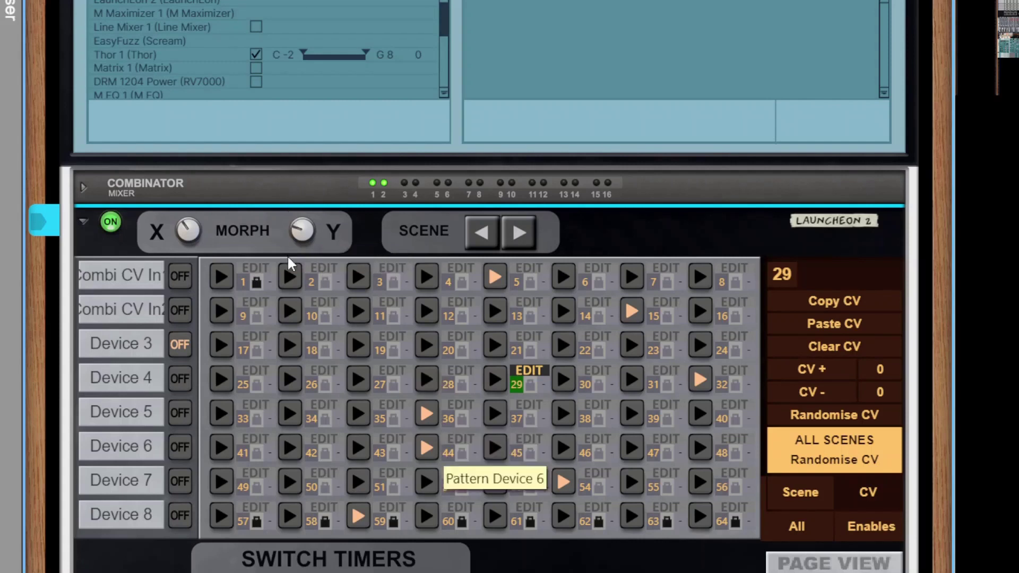
{"action": "mouse_move", "coordinate": [193, 260]}
{"action": "left_click_drag", "start_coordinate": [191, 256], "coordinate": [212, 289]}
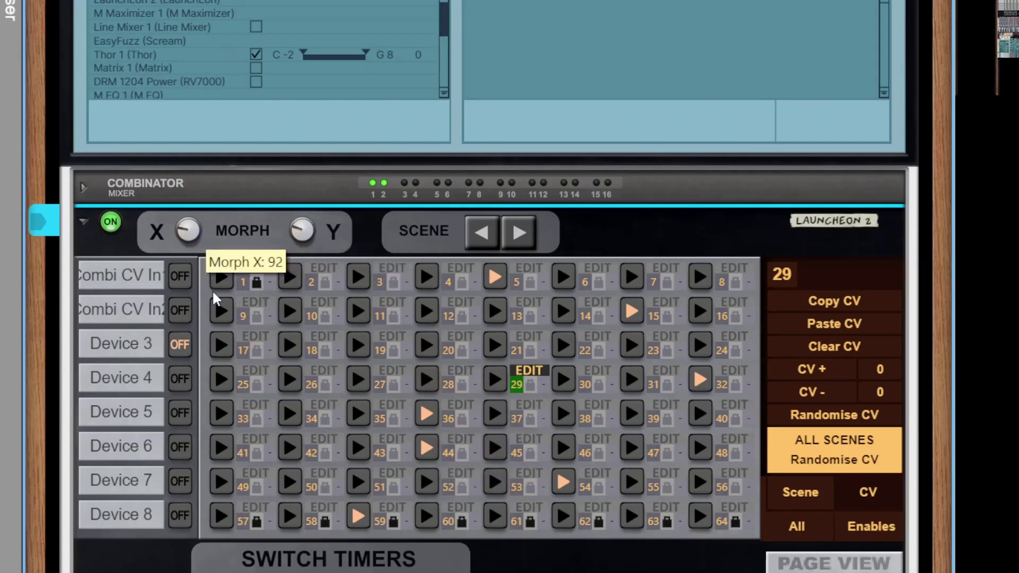
- Select scene 36, turn Morph X up slightly, and switch on to scenes 37 and 45 in LaunchEon 2
{"action": "left_click", "coordinate": [447, 418]}
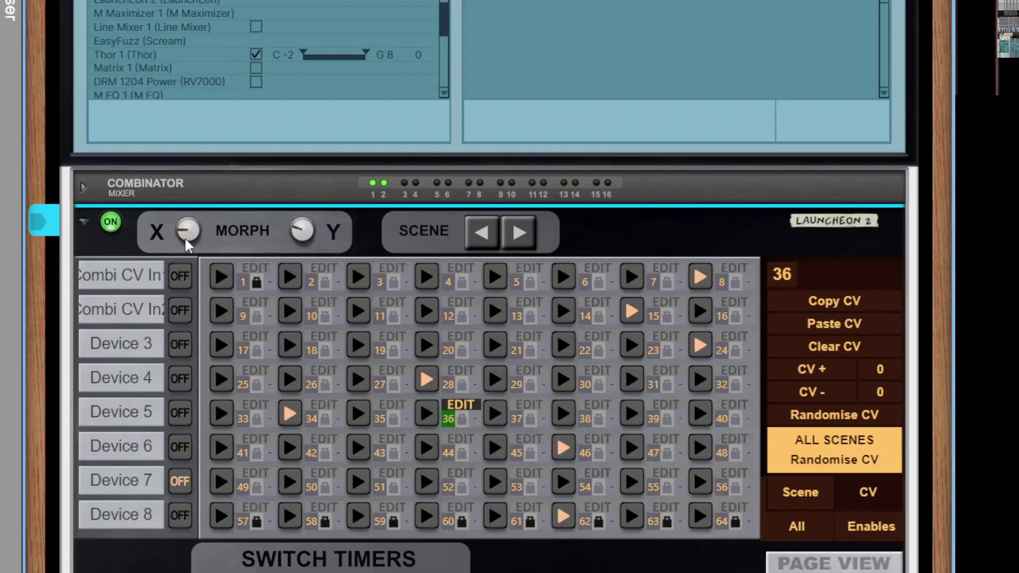
{"action": "left_click_drag", "start_coordinate": [180, 235], "coordinate": [175, 224]}
{"action": "left_click", "coordinate": [513, 419]}
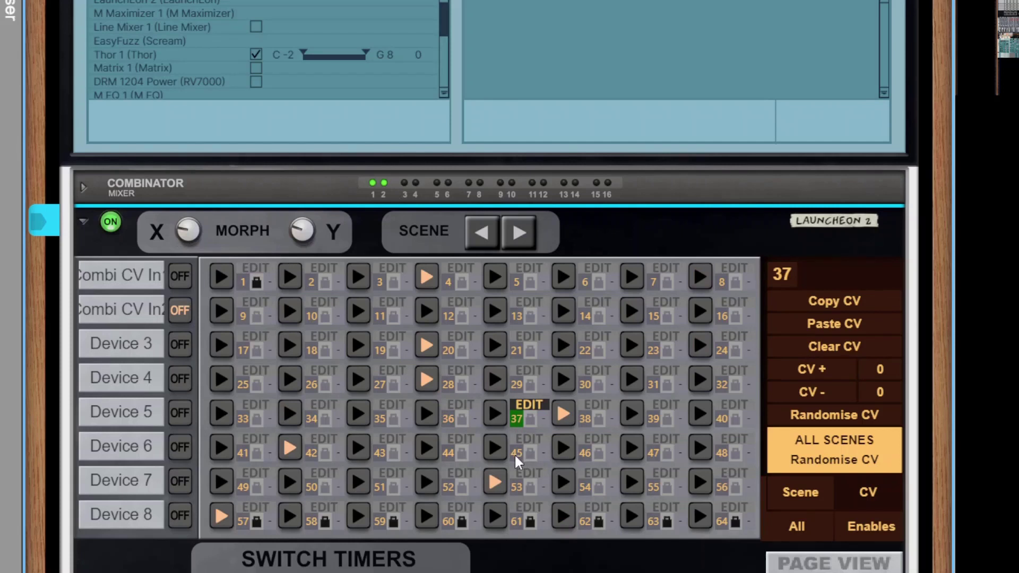
{"action": "left_click", "coordinate": [514, 454]}
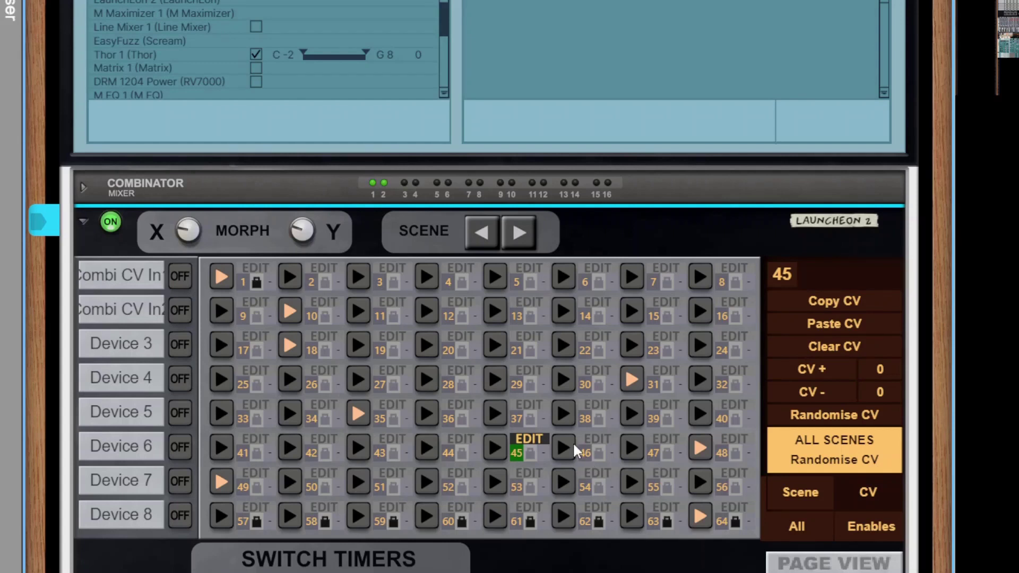
- Raise LaunchEon 2's Morph X slightly and Morph Y past its midpoint, and switch between scenes 46 and 45, ending on 46
{"action": "left_click_drag", "start_coordinate": [192, 224], "coordinate": [204, 175]}
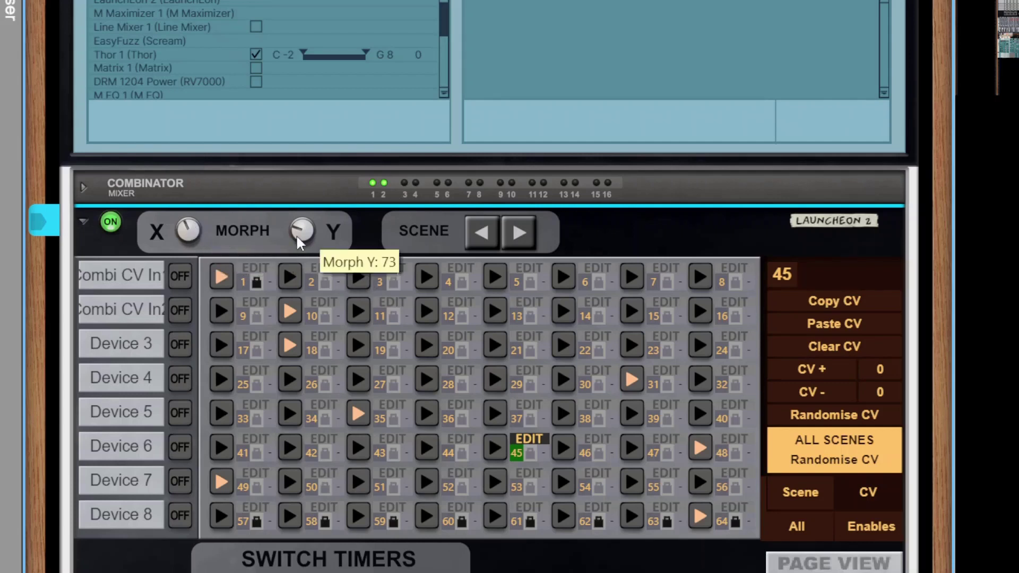
{"action": "left_click_drag", "start_coordinate": [295, 233], "coordinate": [297, 122]}
{"action": "left_click", "coordinate": [563, 449]}
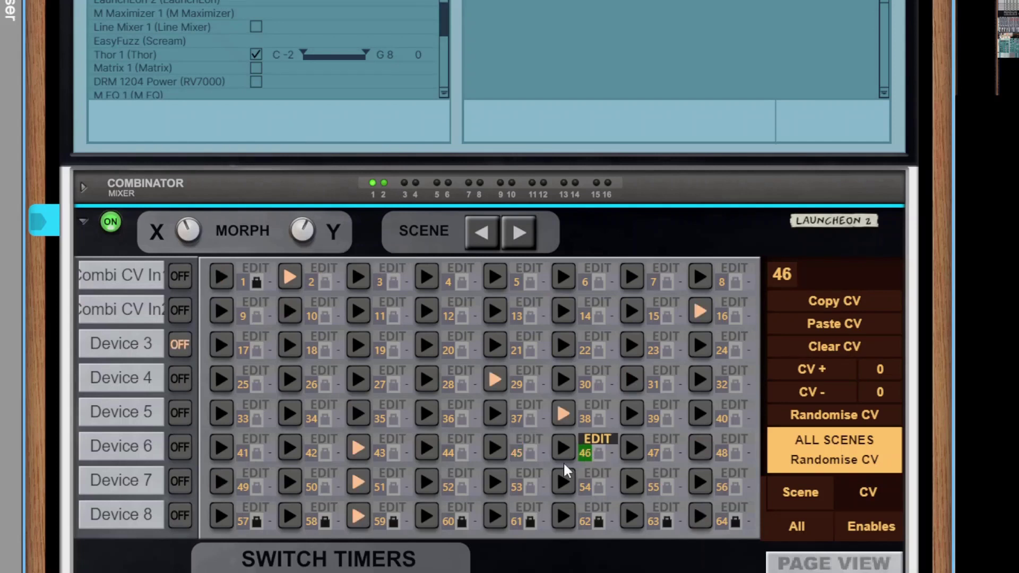
{"action": "left_click", "coordinate": [515, 450]}
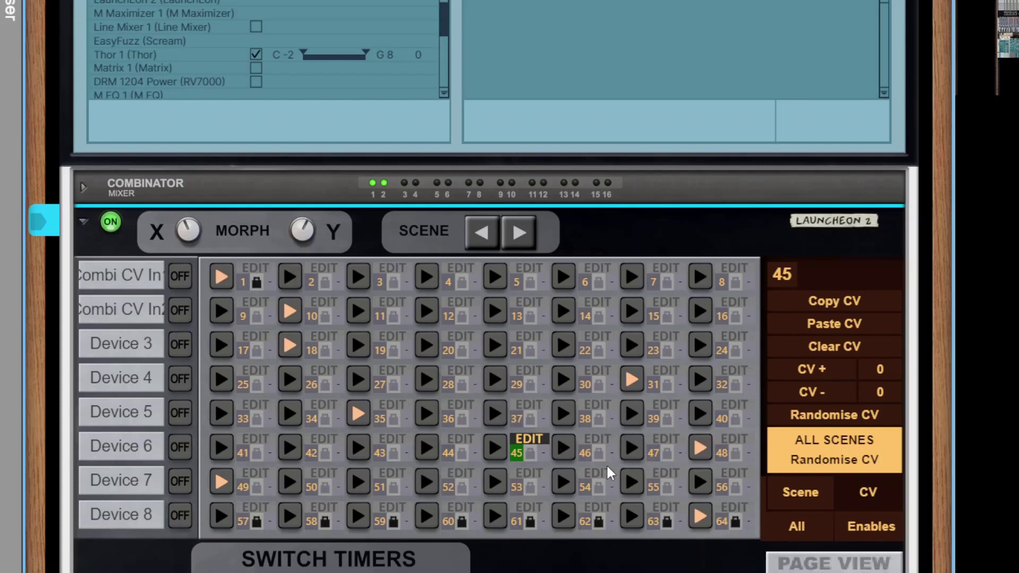
{"action": "left_click", "coordinate": [585, 451]}
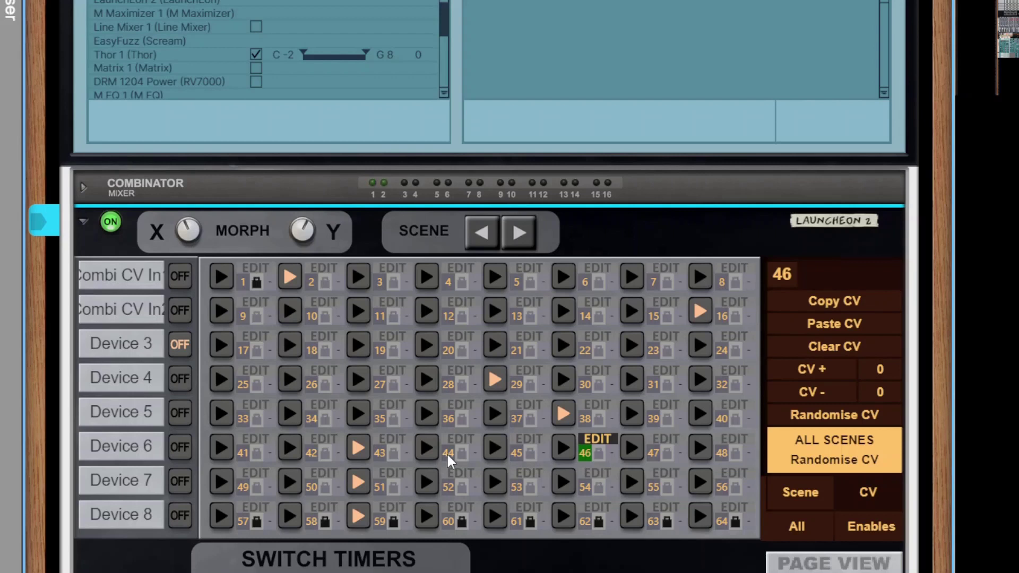
- Recall LaunchEon 2 scene 60 with Morph X turned down, and morph it by lowering Morph Y and raising Morph X slightly
{"action": "left_click_drag", "start_coordinate": [193, 234], "coordinate": [248, 338]}
{"action": "left_click", "coordinate": [426, 516]}
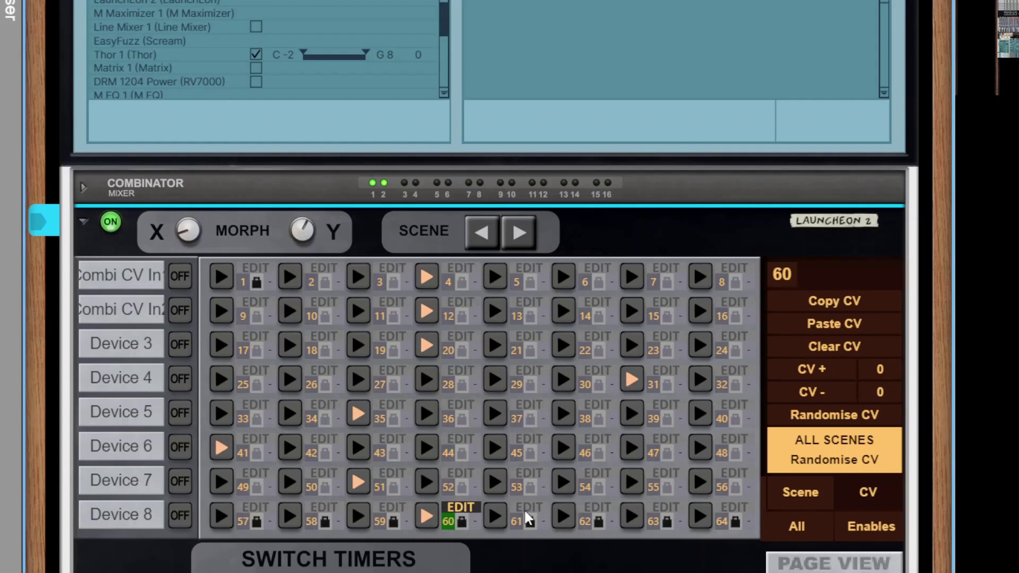
{"action": "left_click_drag", "start_coordinate": [303, 224], "coordinate": [282, 262]}
{"action": "left_click_drag", "start_coordinate": [179, 233], "coordinate": [177, 204]}
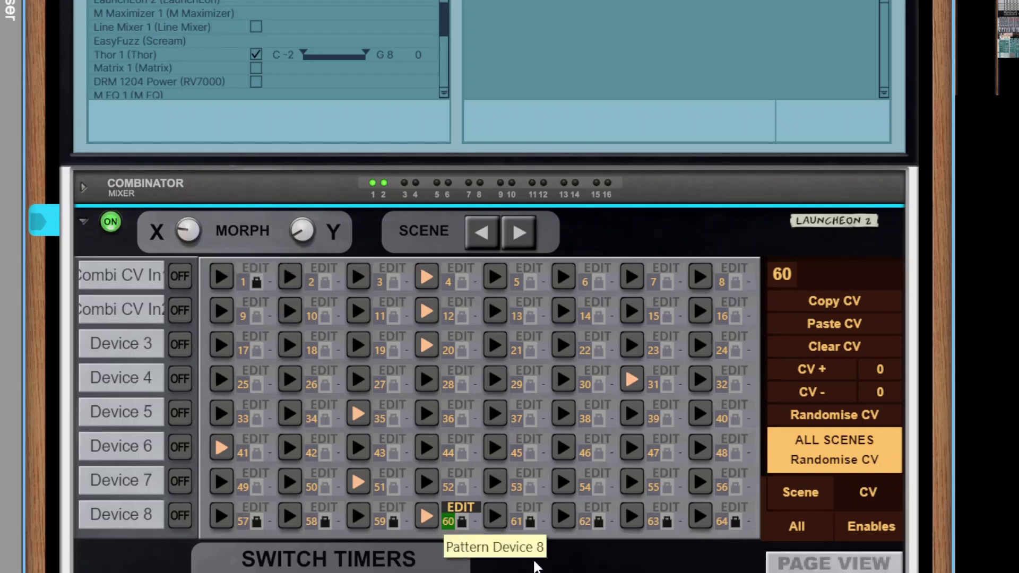
- Switch LaunchEon 2 between scenes 61 and 62, ending on 61, and raise Morph Y past its midpoint
{"action": "left_click", "coordinate": [520, 520]}
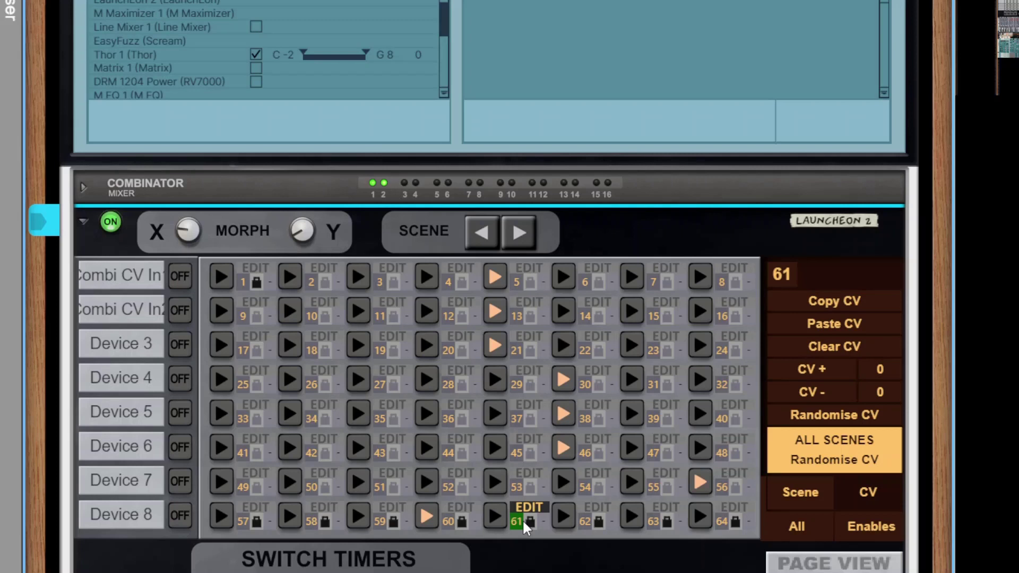
{"action": "left_click", "coordinate": [585, 524]}
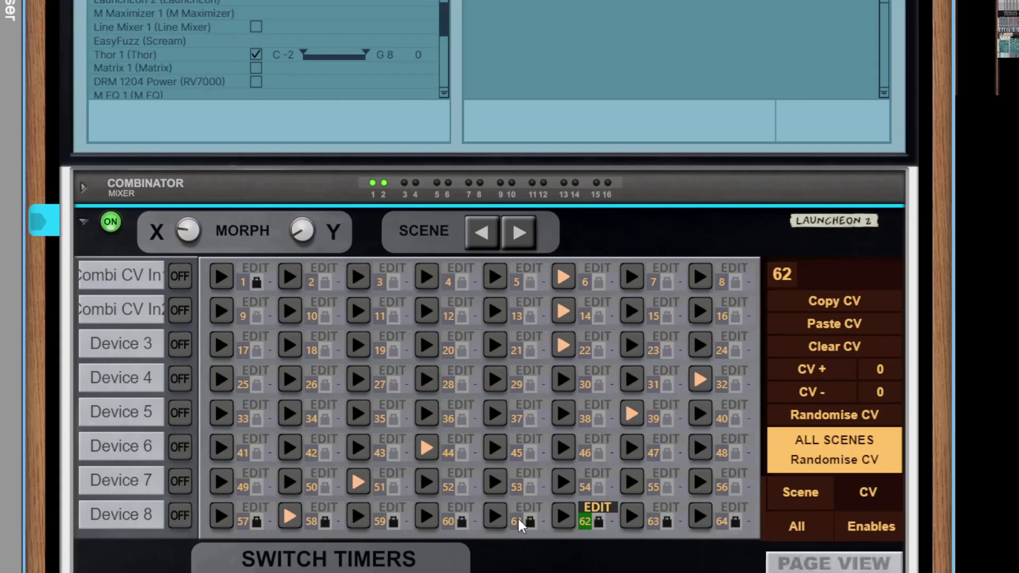
{"action": "left_click_drag", "start_coordinate": [310, 237], "coordinate": [290, 47]}
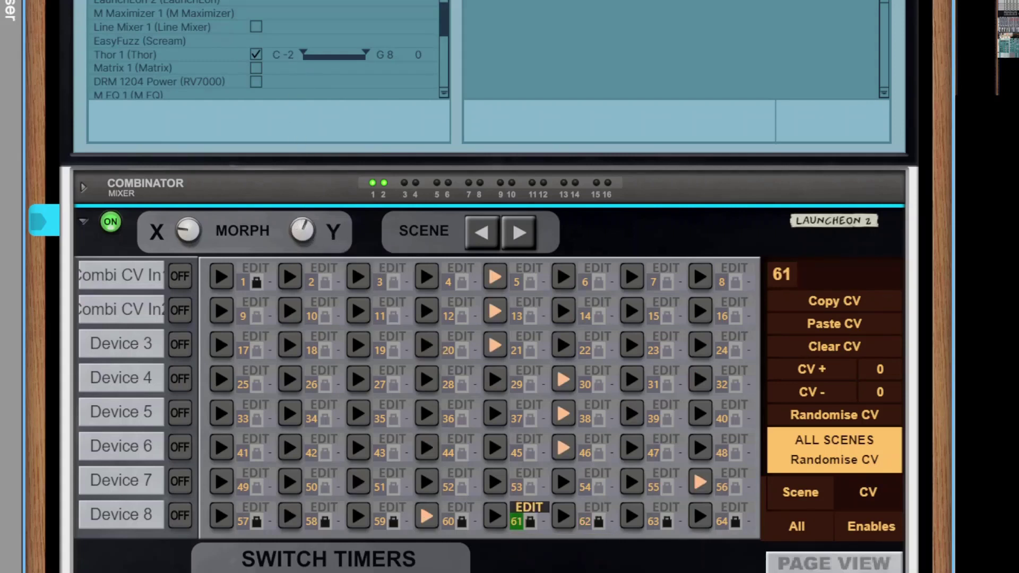